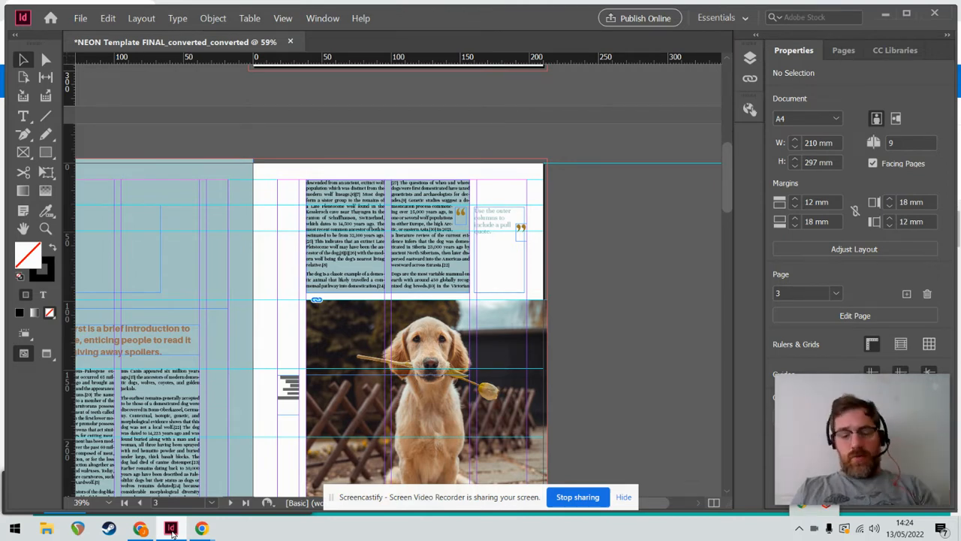
# Try to move the two-column text frame on page 3 off its blue rectangle, and undo the move.
pyautogui.hotkey('ctrl', '1')
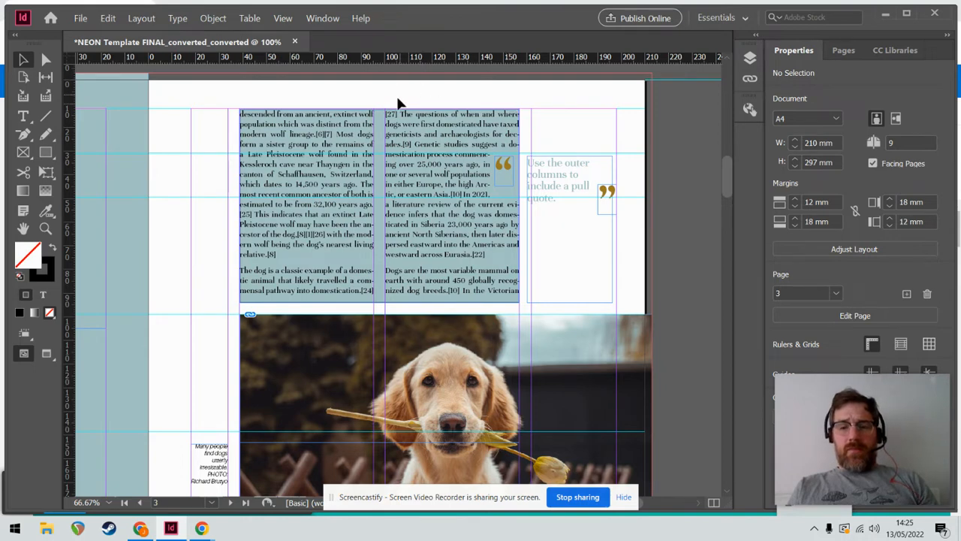
pyautogui.click(392, 180)
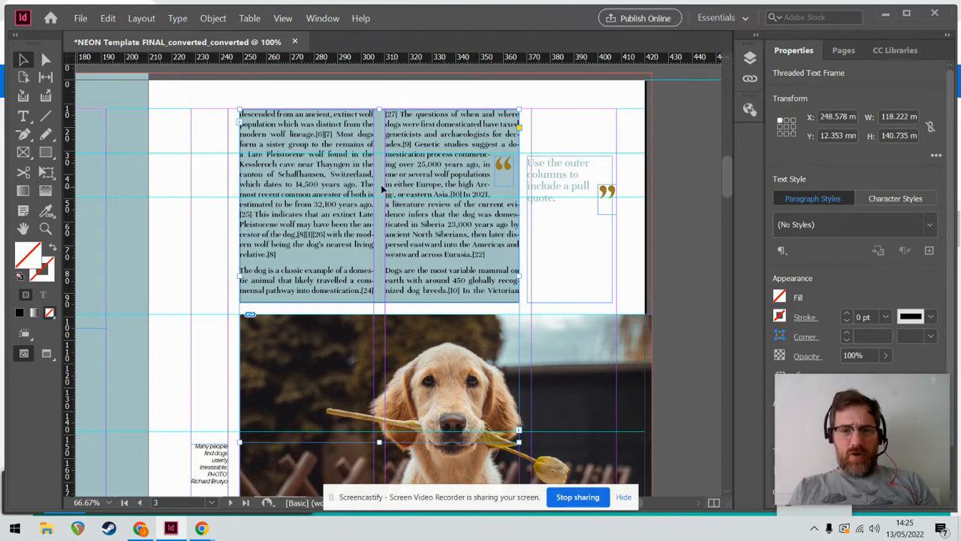
pyautogui.moveTo(361, 188); pyautogui.dragTo(404, 231)
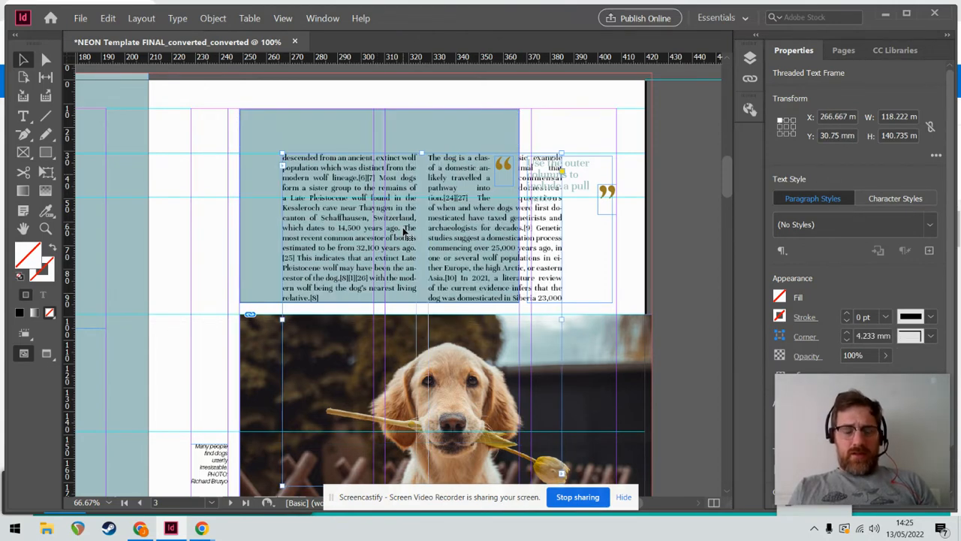
pyautogui.hotkey('ctrl', 'z')
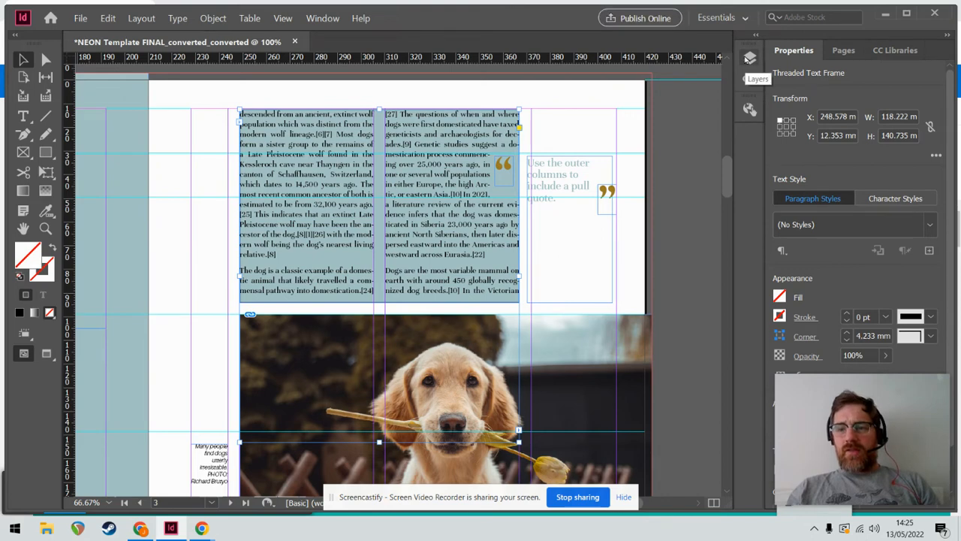
# Show the document's layers, expand Layer 1 and locate the background rectangle among its objects.
pyautogui.click(749, 58)
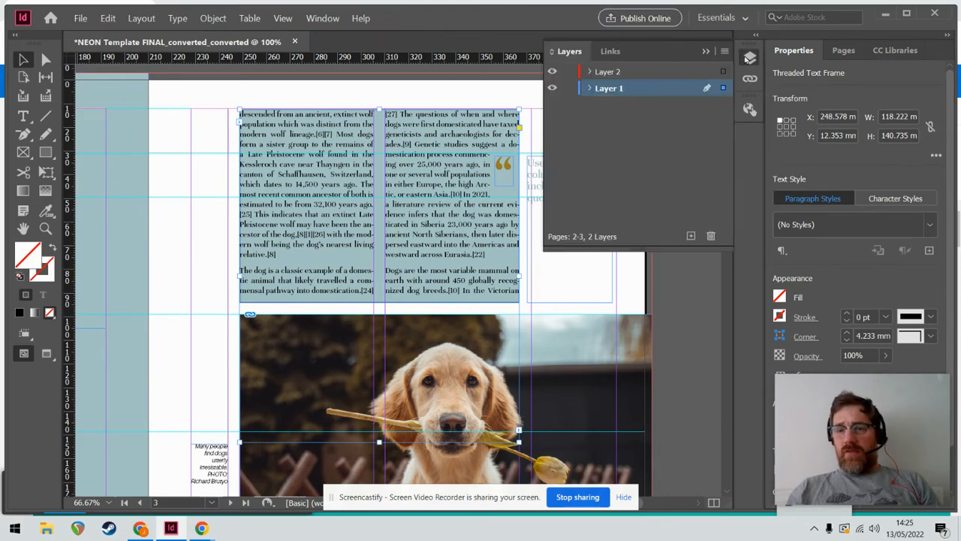
pyautogui.click(748, 59)
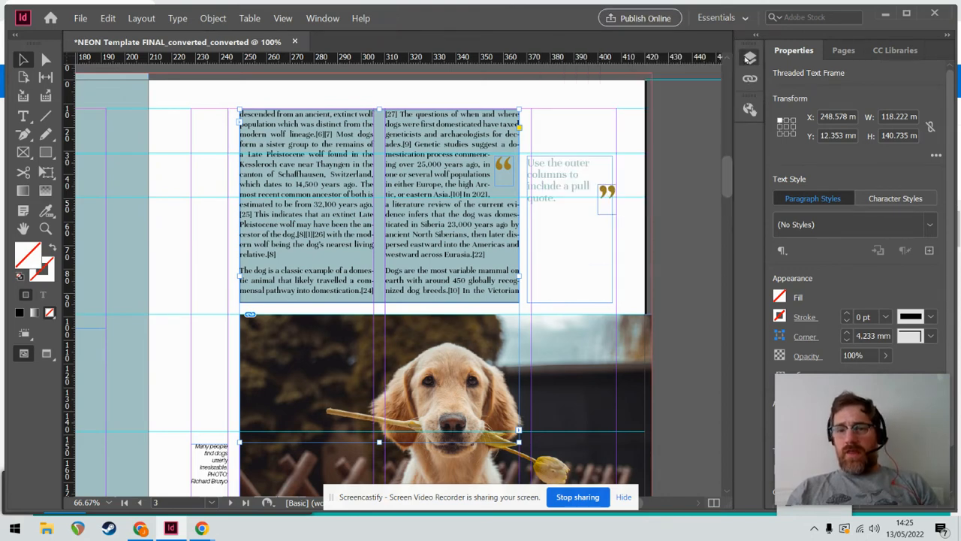
pyautogui.click(322, 18)
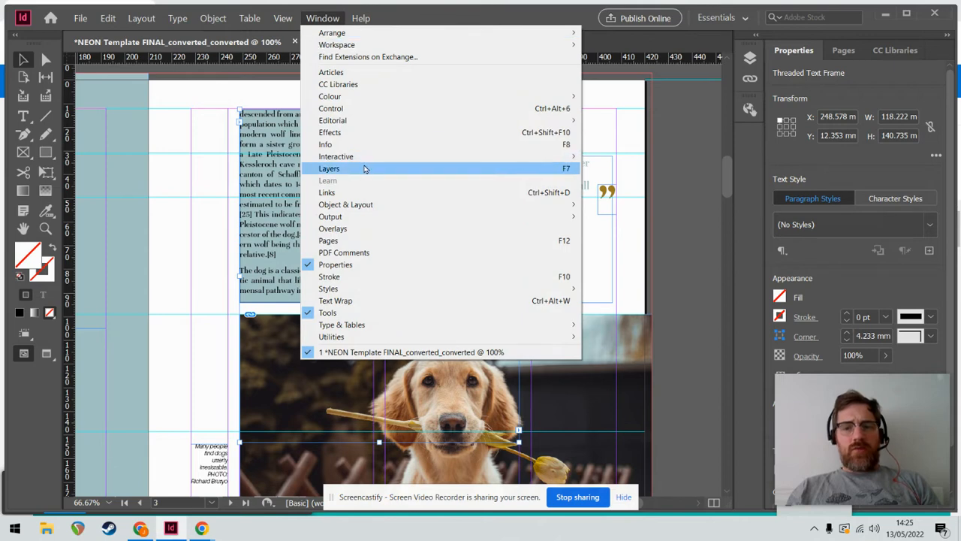
pyautogui.click(742, 60)
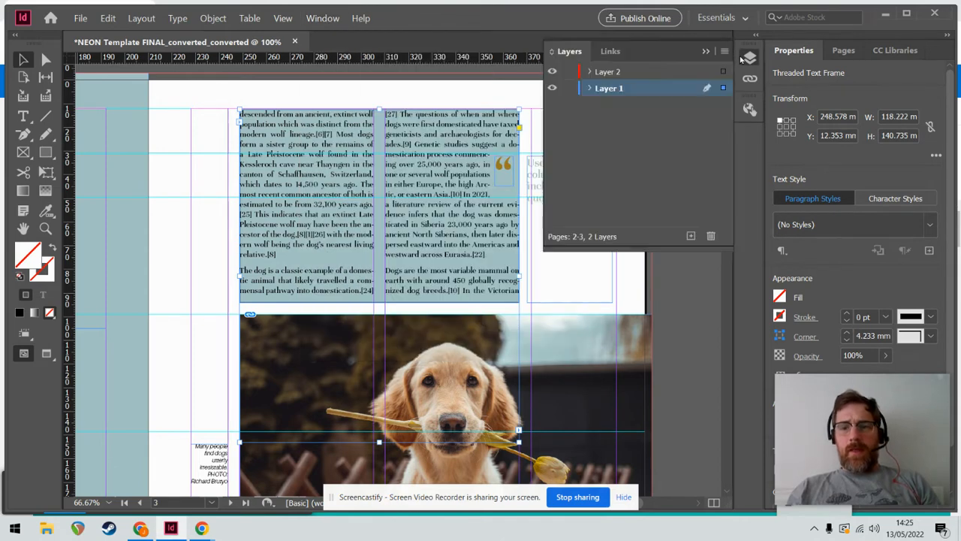
pyautogui.click(588, 88)
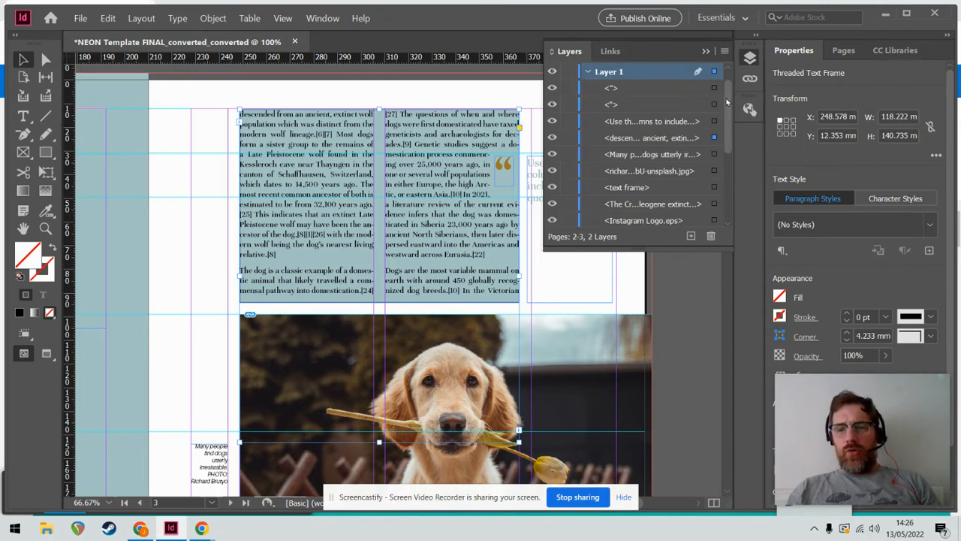
pyautogui.moveTo(727, 101); pyautogui.dragTo(725, 172)
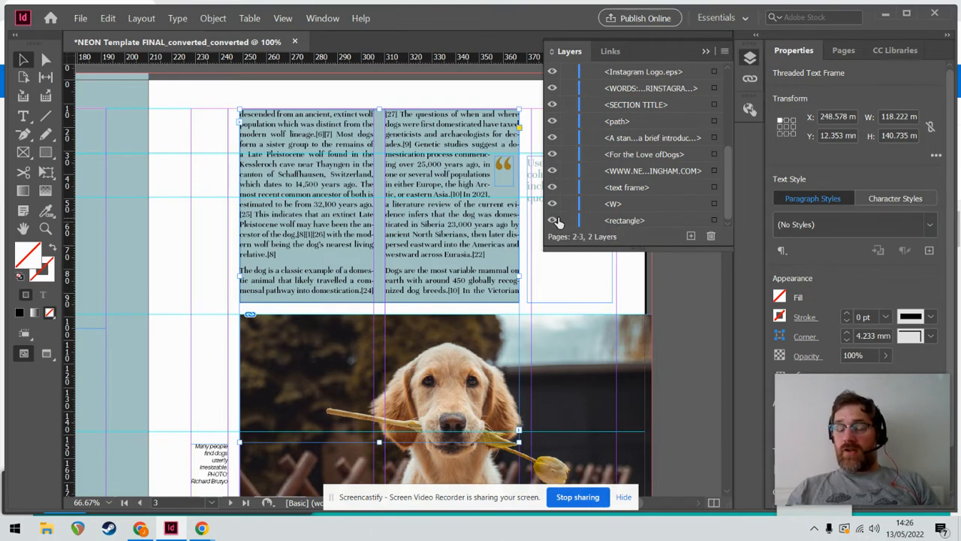
pyautogui.click(553, 221)
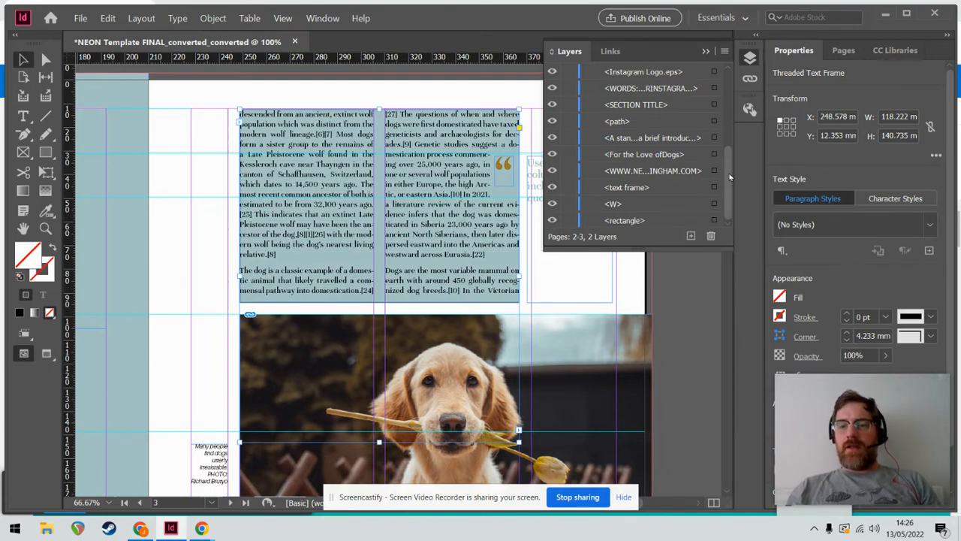
pyautogui.moveTo(733, 179)
pyautogui.mouseDown()
pyautogui.moveTo(732, 106)
pyautogui.moveTo(730, 192)
pyautogui.mouseUp()
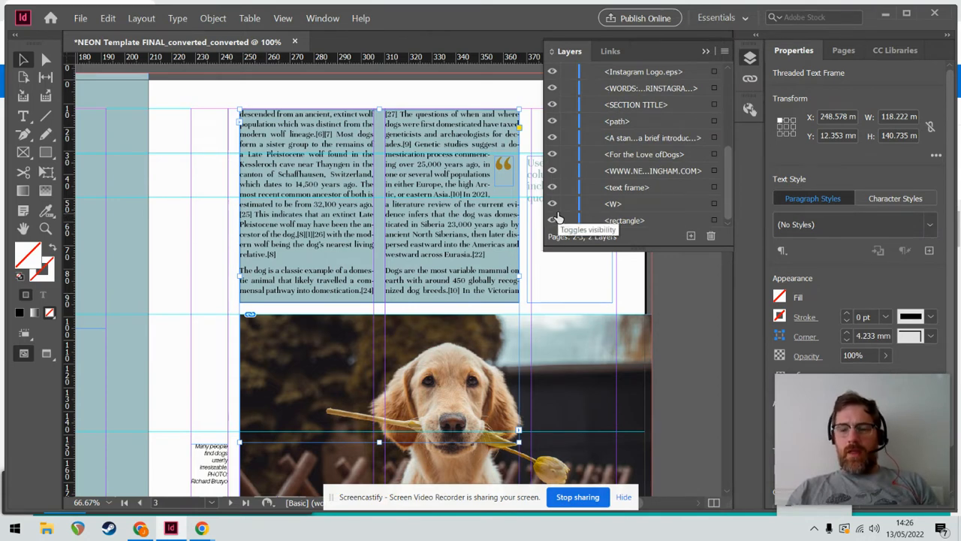
# Set the stroke of the blue background rectangle behind the page 3 text to 0 pt and lock the rectangle.
pyautogui.click(714, 222)
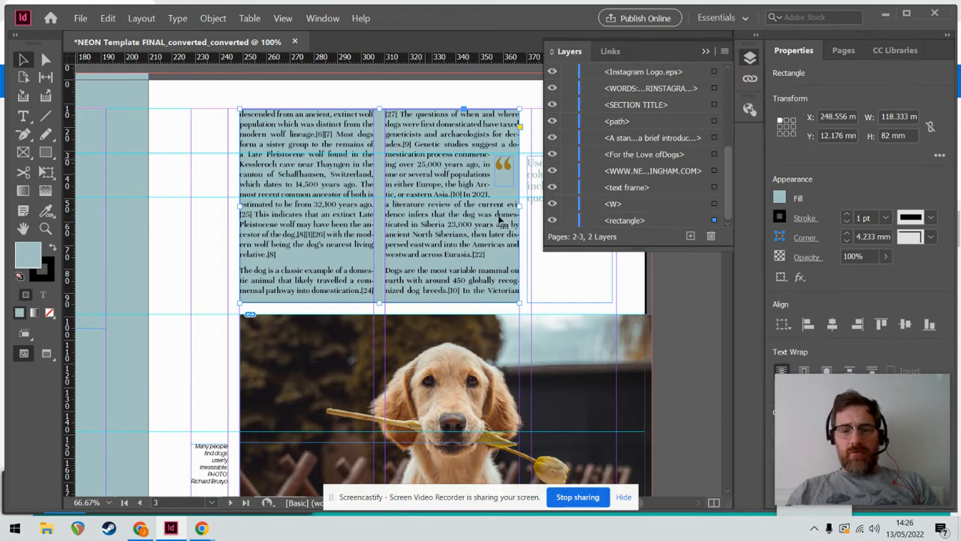
pyautogui.click(571, 221)
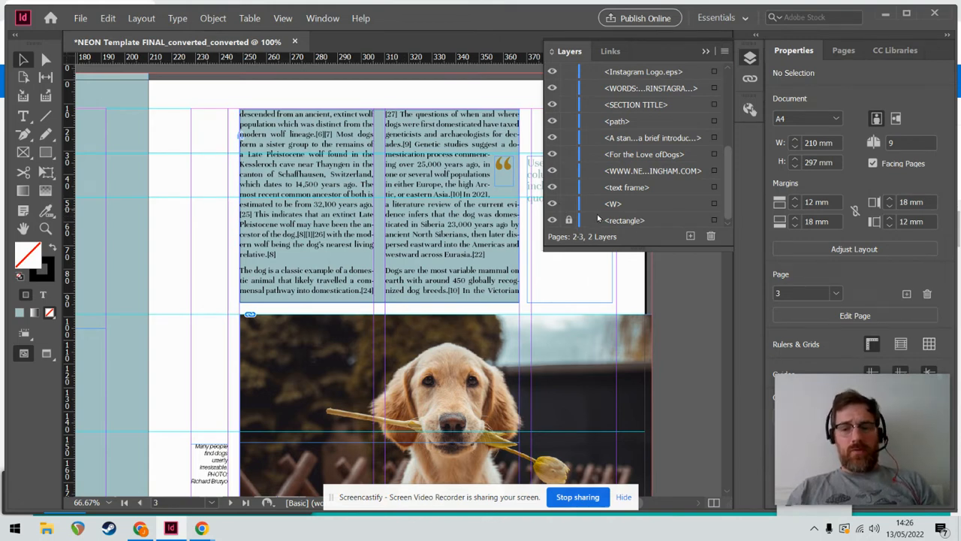
pyautogui.click(568, 220)
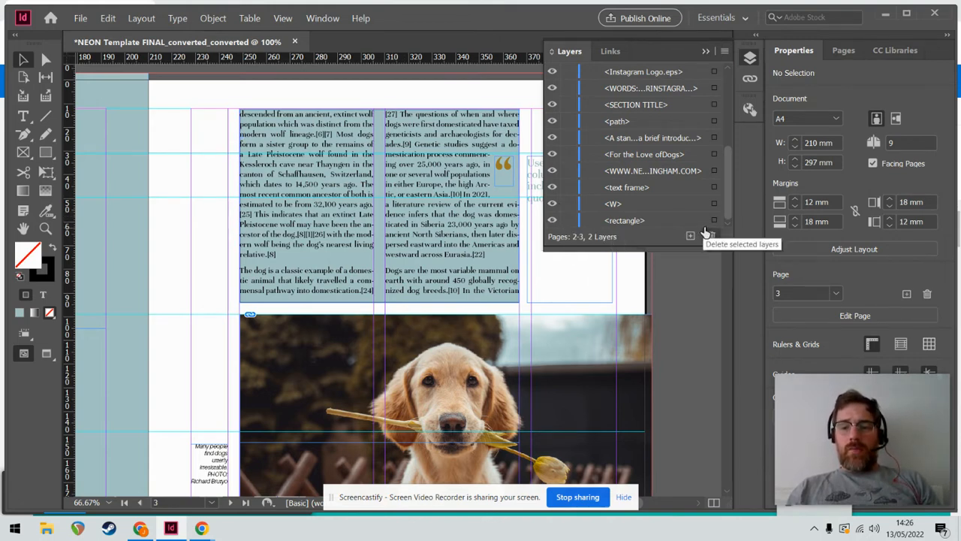
pyautogui.click(713, 222)
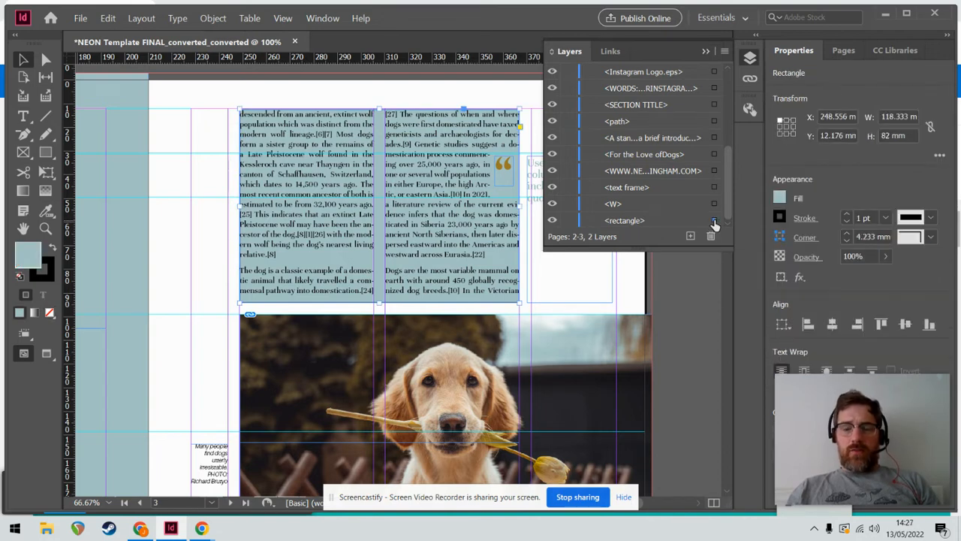
pyautogui.click(846, 221)
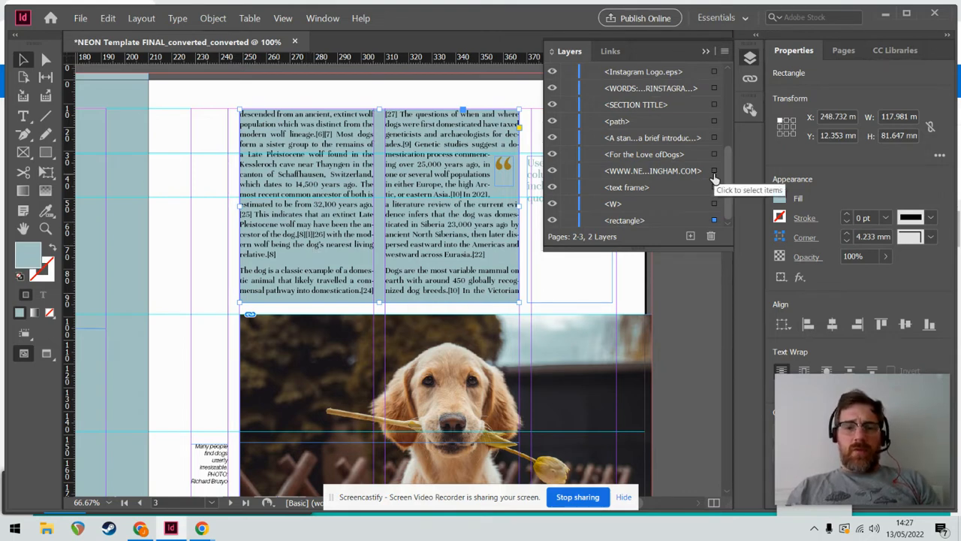
pyautogui.click(568, 221)
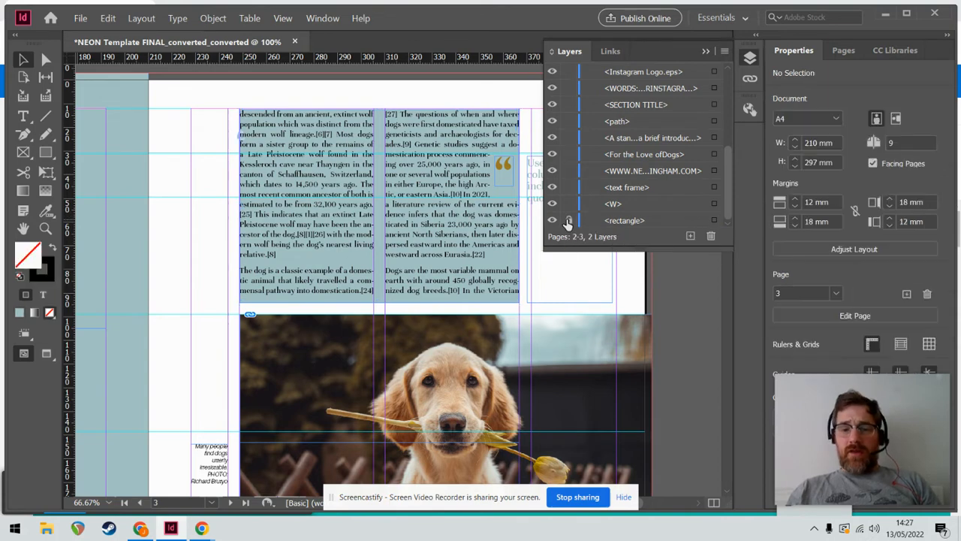
# Inset both sides of the two-column text frame within the blue rectangle to X 253 mm and a width of 110 mm.
pyautogui.click(424, 173)
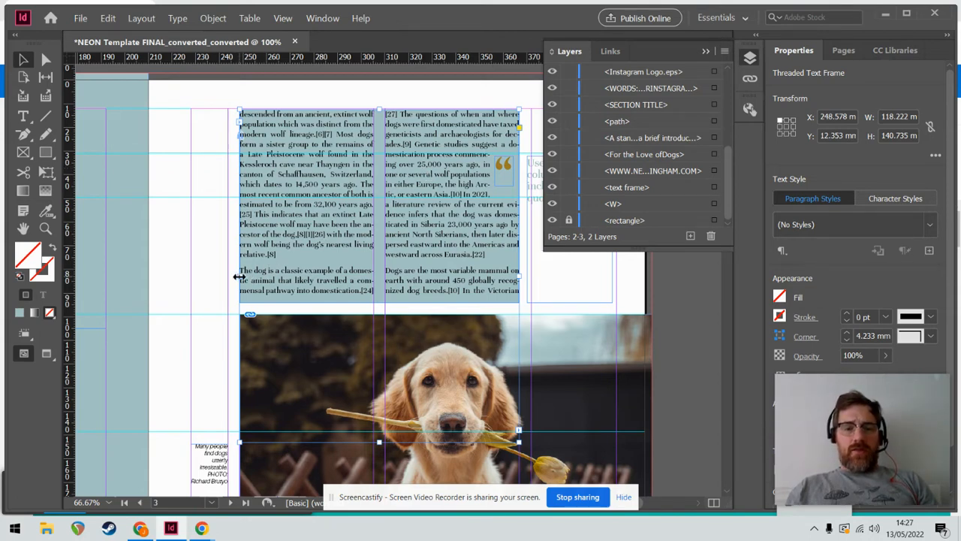
pyautogui.moveTo(239, 276); pyautogui.dragTo(250, 280)
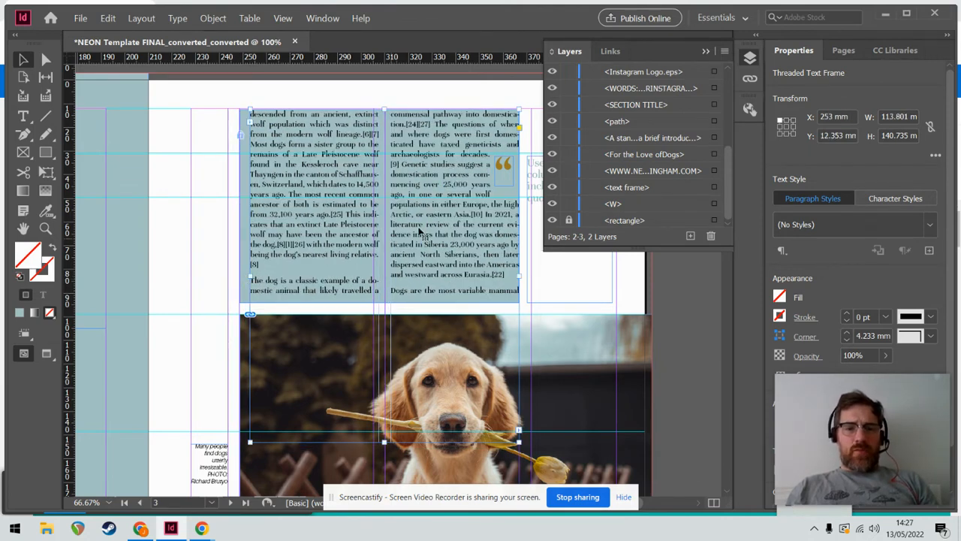
pyautogui.moveTo(518, 274); pyautogui.dragTo(509, 275)
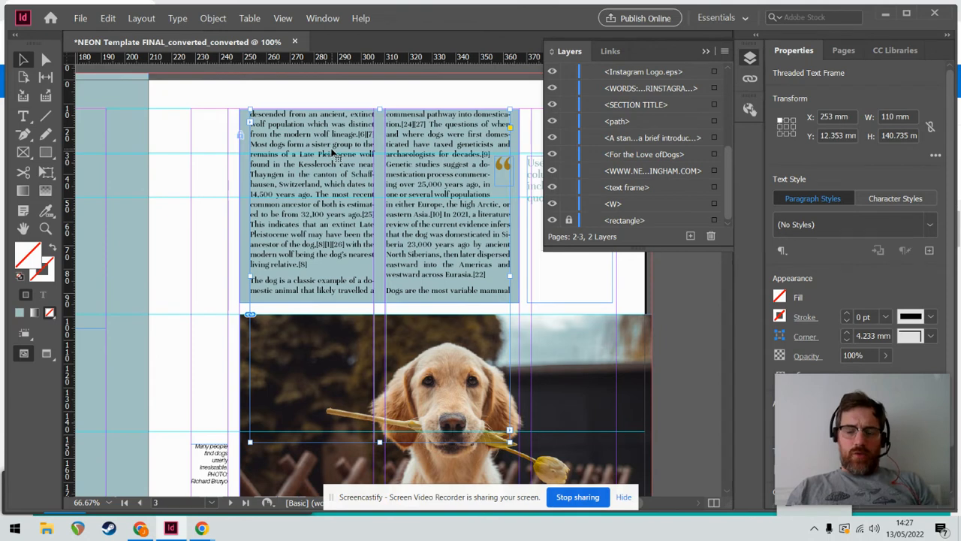
# Nudge the text frame down to a Y position of 15.603 mm to leave space above the text.
pyautogui.moveTo(332, 153); pyautogui.dragTo(333, 153)
pyautogui.press('Down')
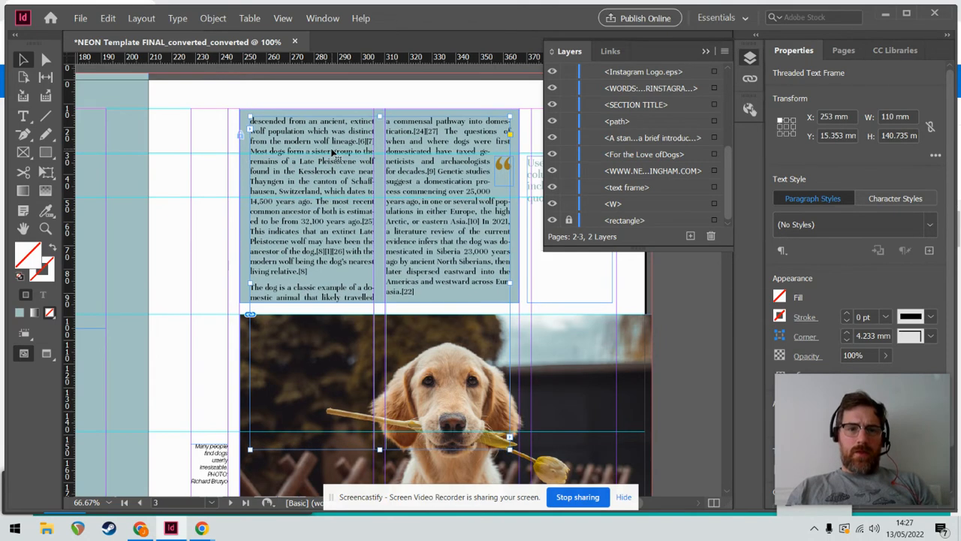
pyautogui.press('Down')
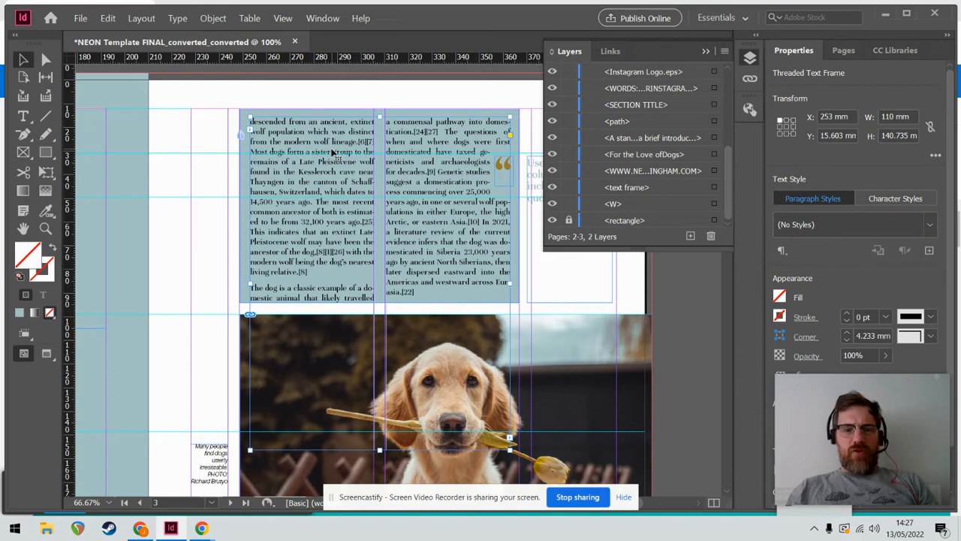
# Hide the layers list and examine the spread in full-screen presentation mode before returning to the layout.
pyautogui.press('F7')
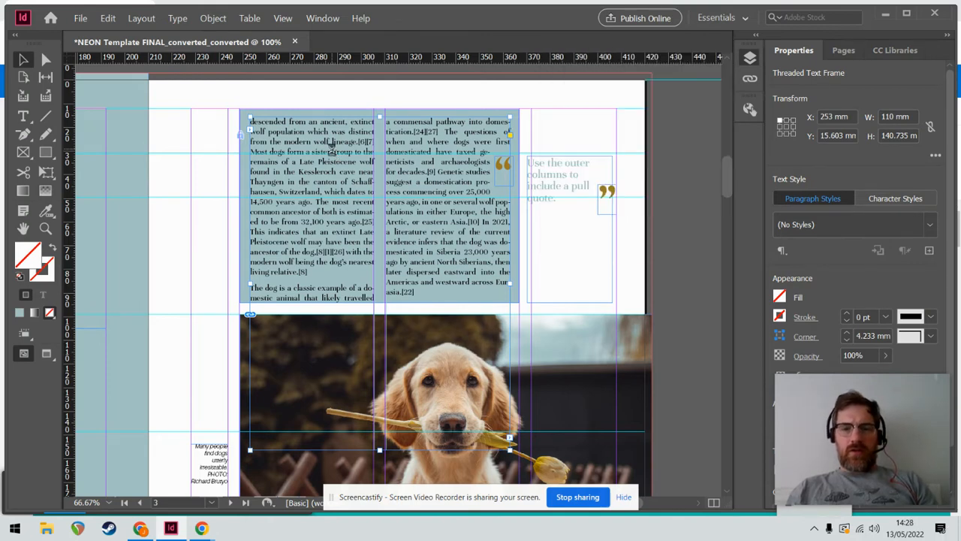
pyautogui.hotkey('shift', 'w')
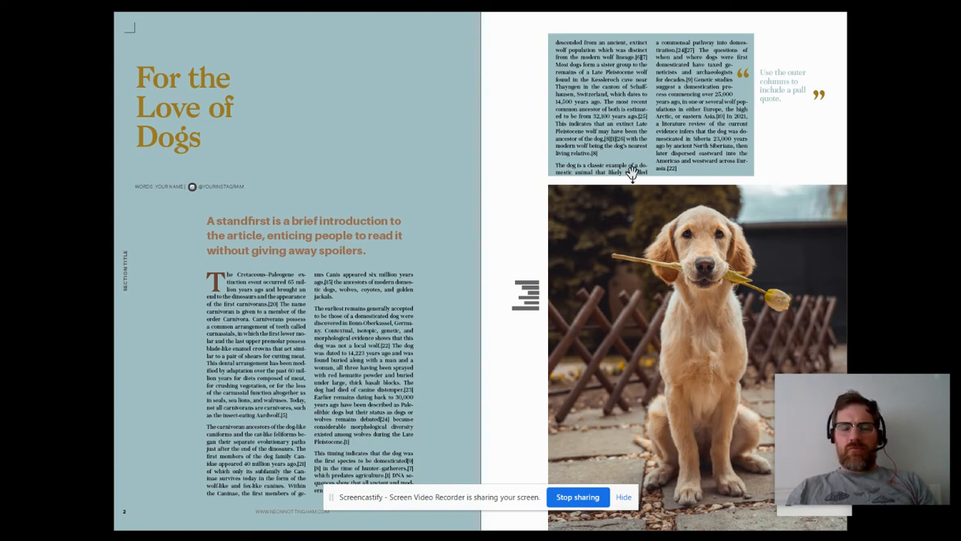
pyautogui.press('Escape')
pyautogui.scroll(2, 633, 172)
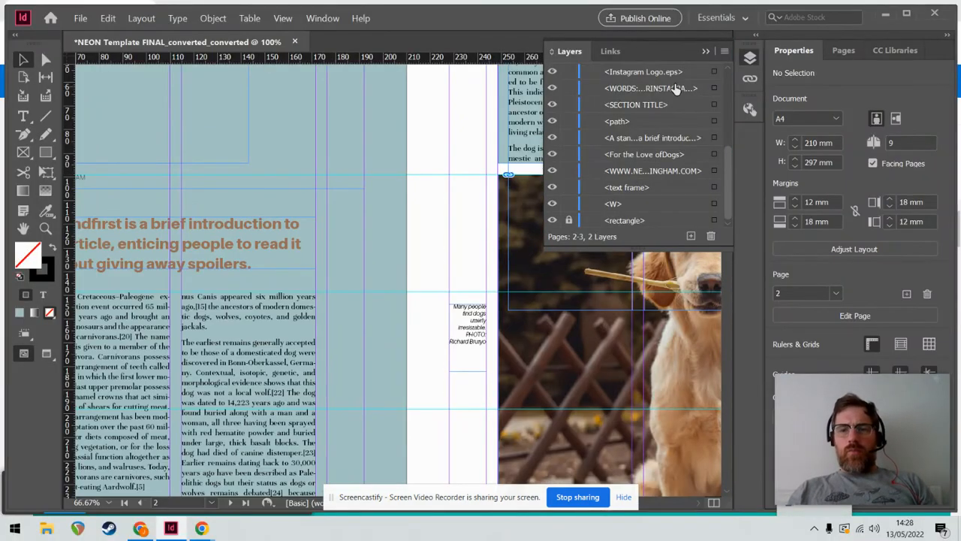
# Shorten the page 3 text frame from its bottom edge to about 75 mm high and check the spread in presentation mode.
pyautogui.click(705, 53)
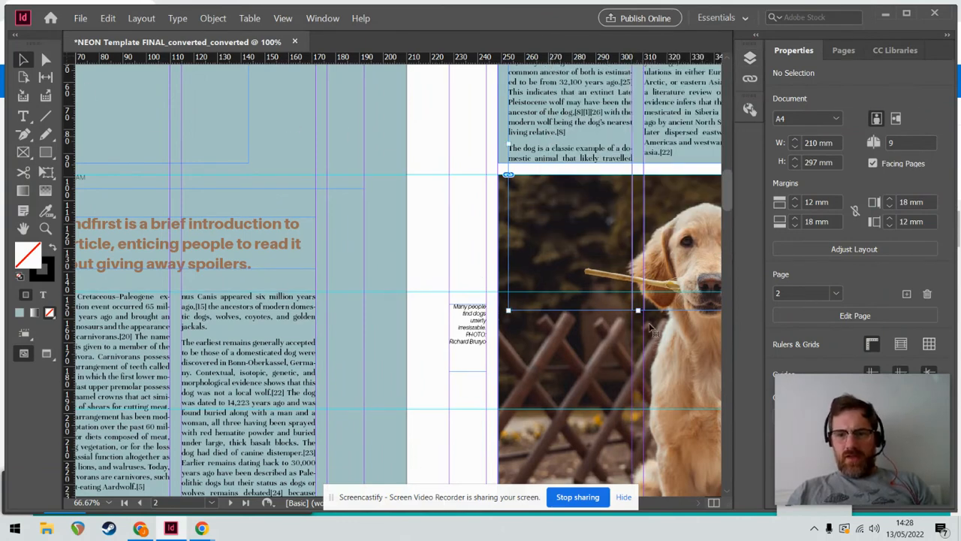
pyautogui.click(607, 328)
pyautogui.moveTo(638, 305); pyautogui.dragTo(636, 154)
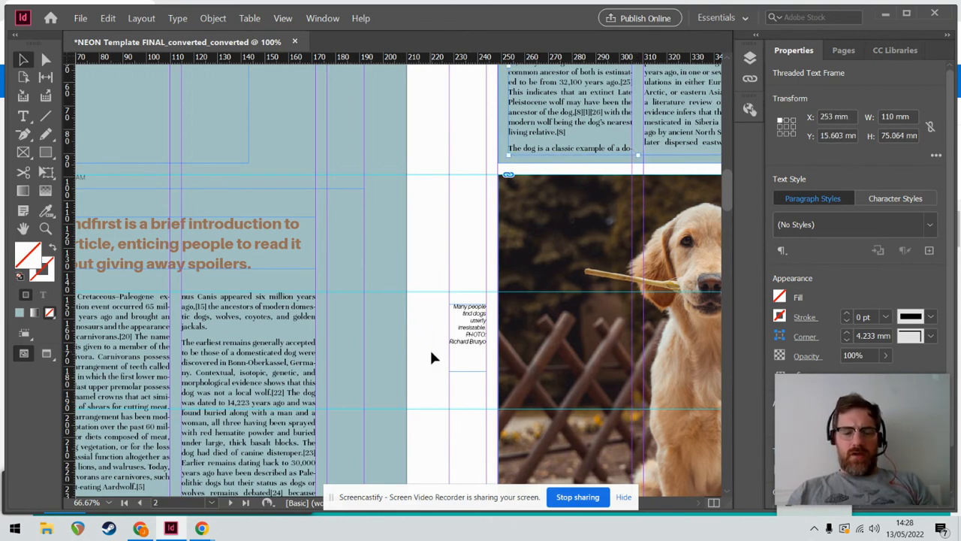
pyautogui.hotkey('shift', 'w')
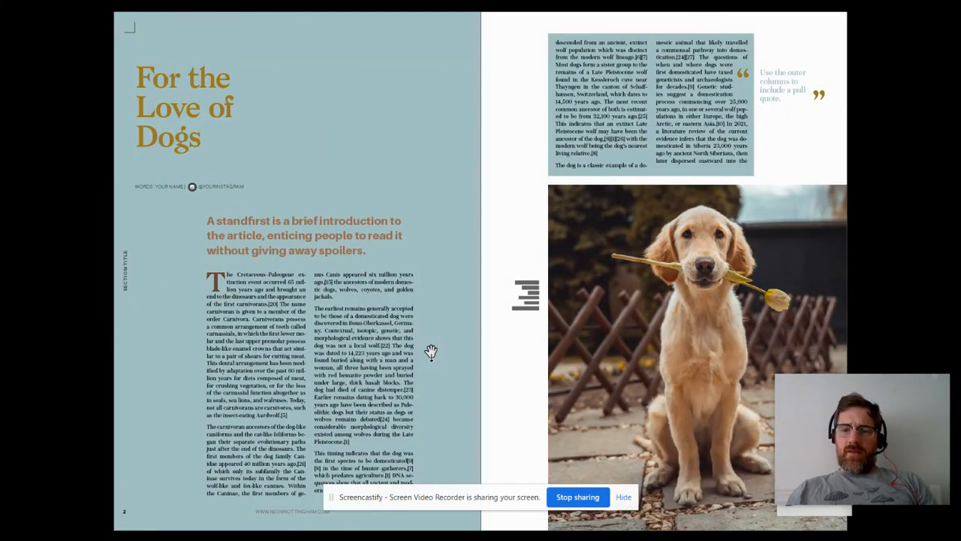
pyautogui.press('Escape')
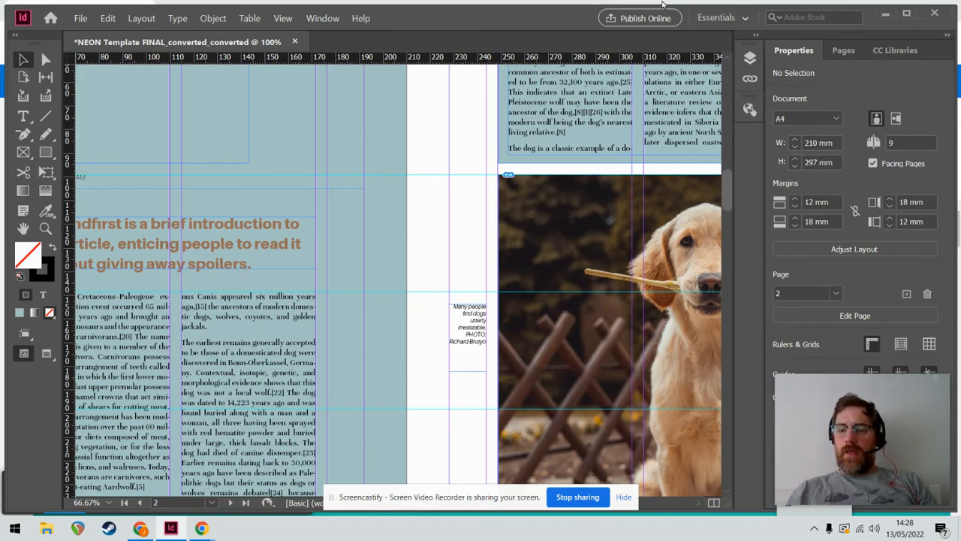
pyautogui.click(609, 335)
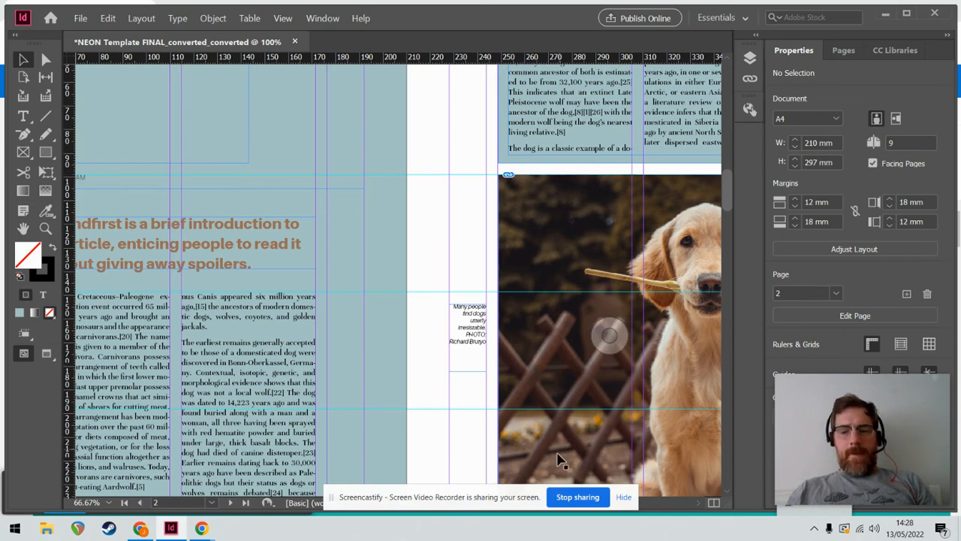